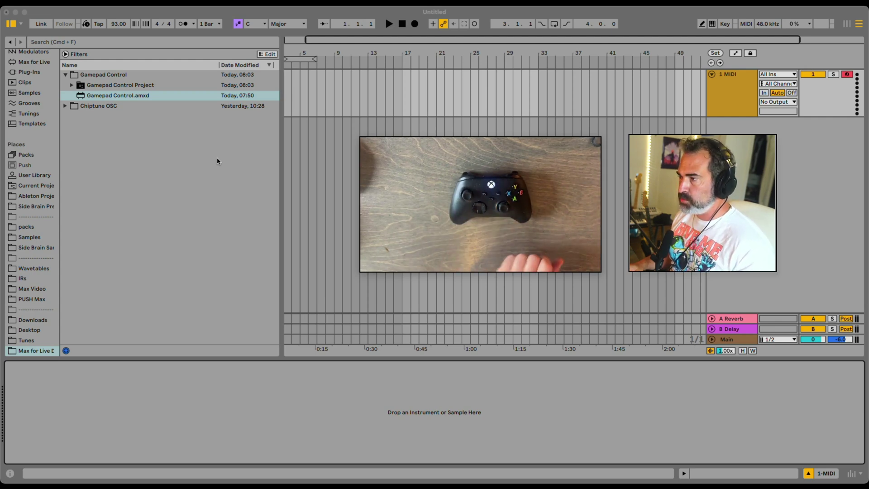
Drag Gamepad Control.amxd from the Max for Live folder onto the 1 MIDI track
left_click(96, 96)
left_click_drag(131, 96, 363, 96)
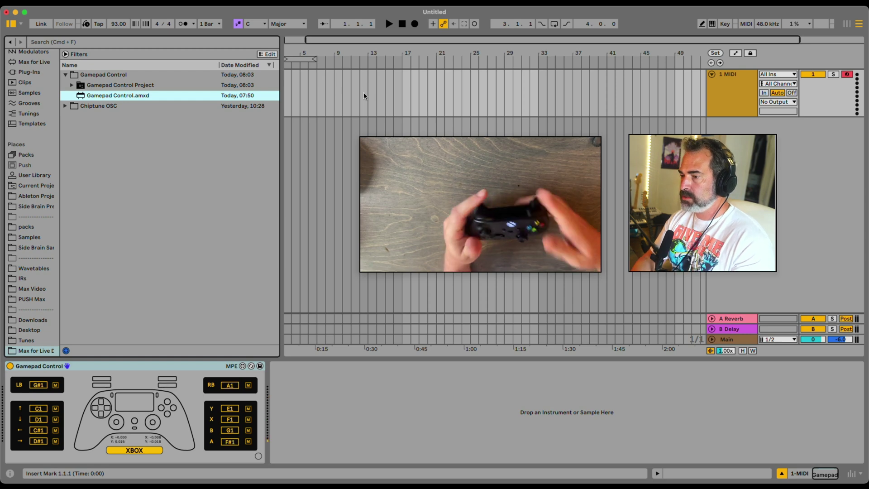
Load Flux Kit.adg from the Trap Drums by Sound Oracle pack after Gamepad Control
left_click(31, 154)
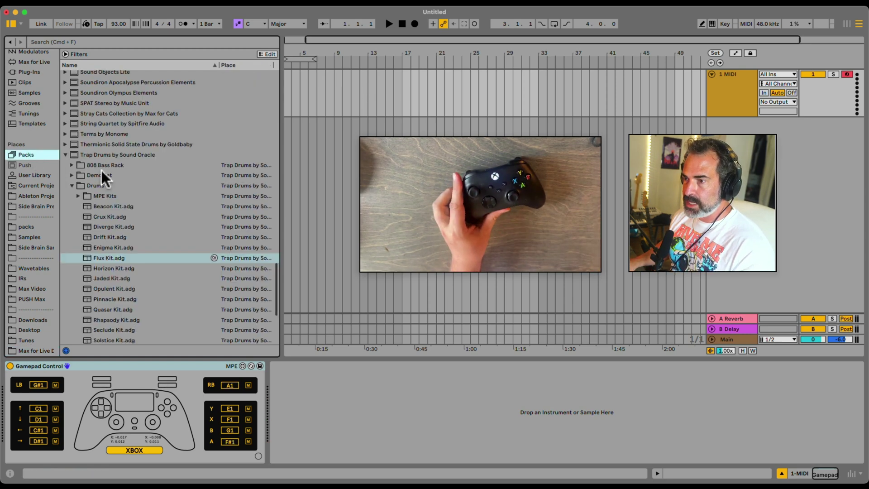
double_click(110, 258)
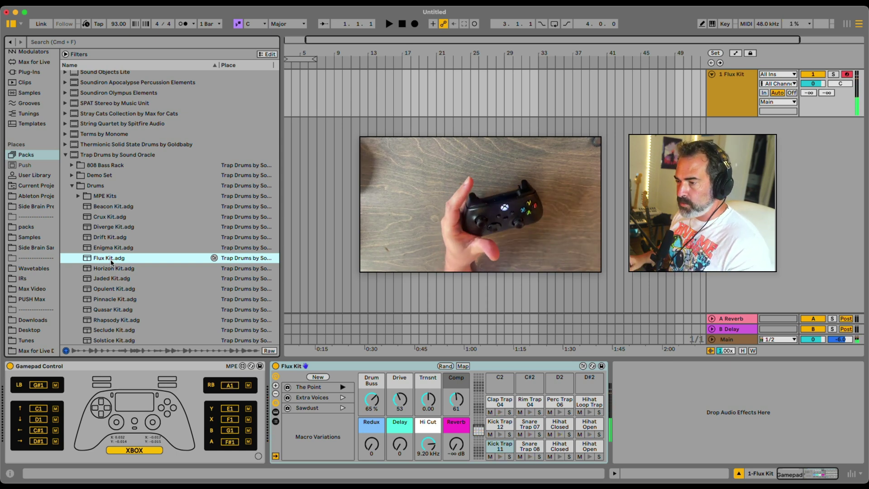
Set the RB button's note to B1 and switch its mode from M to L
left_click(229, 385)
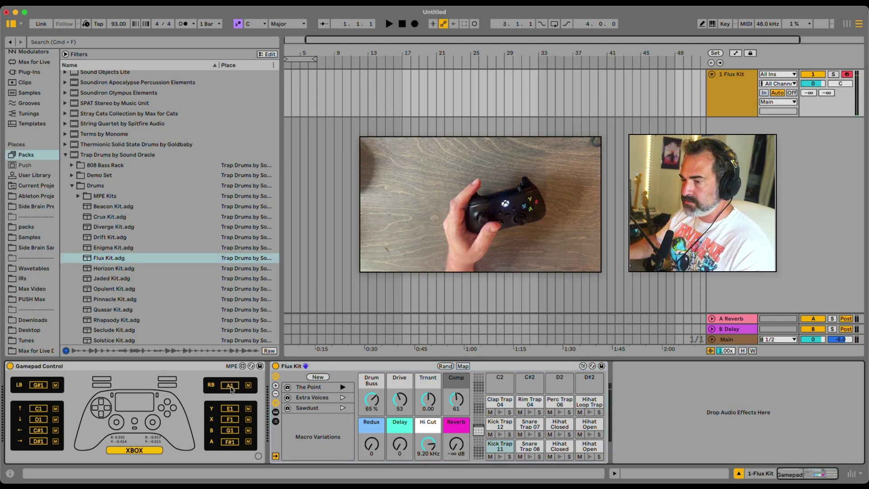
scroll(230, 385, "up", 1)
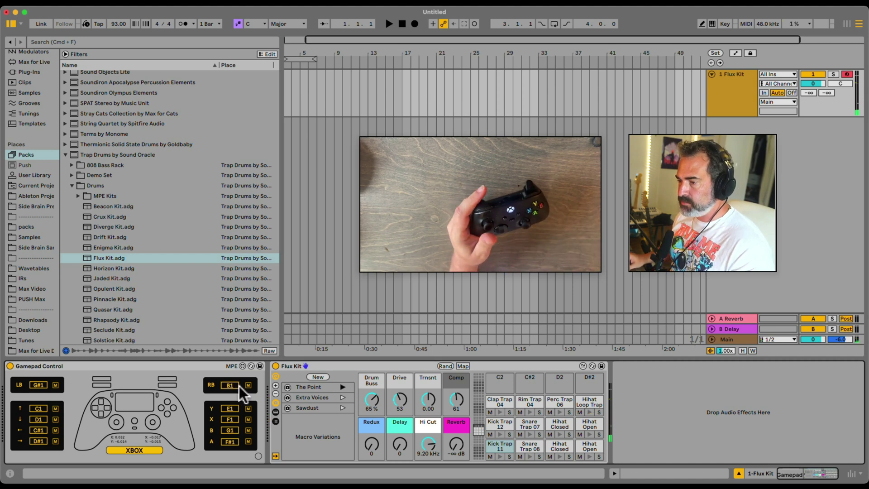
left_click(248, 385)
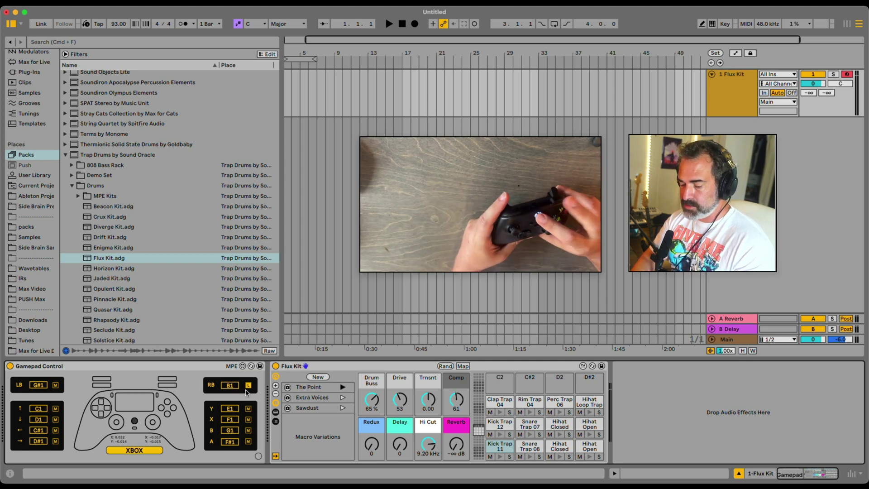
Swap to the PlayStation controller so buttons read L1, R1, △, □, ○ and X
key("super+Tab")
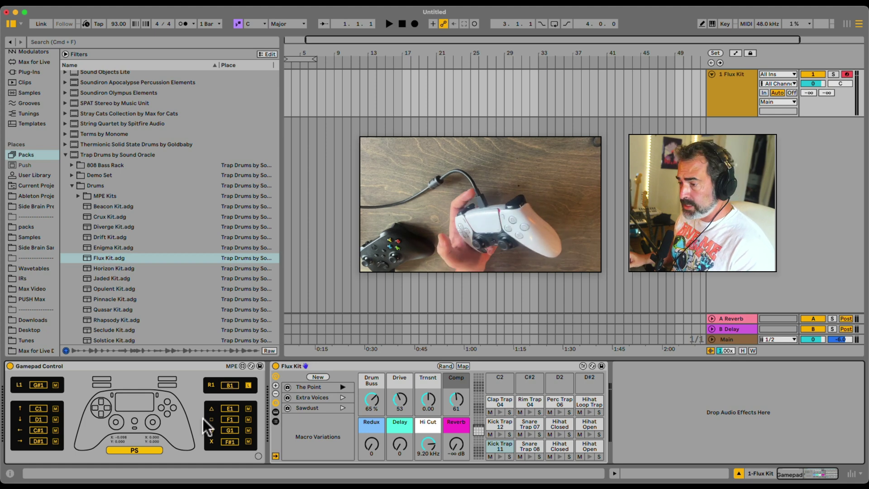
Expand Gamepad Control's mapping matrix and map L2 to Flux Kit's Drum Buss
left_click(258, 454)
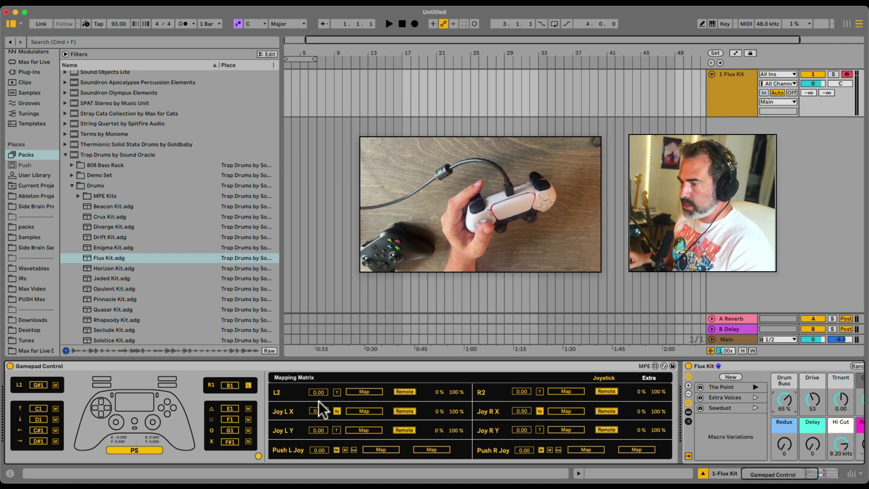
left_click(365, 392)
left_click(784, 400)
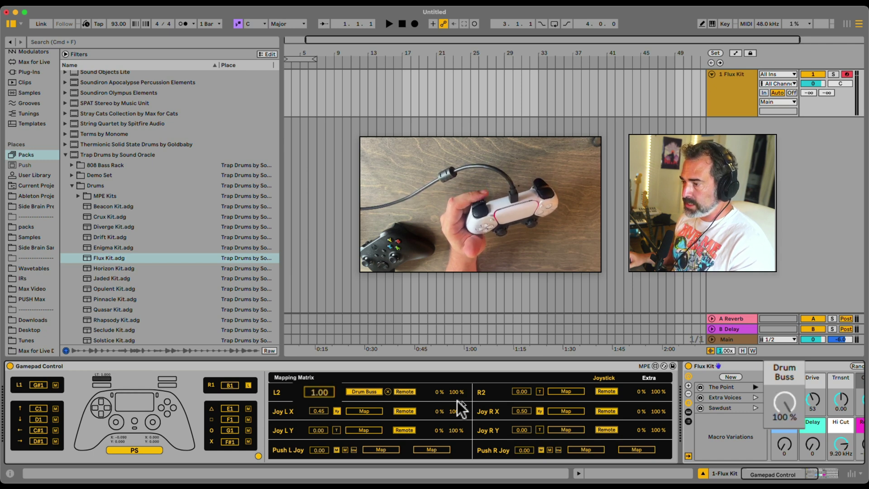
Try L2 in Mod mode with 100 % amount, then return it to Remote
left_click(406, 392)
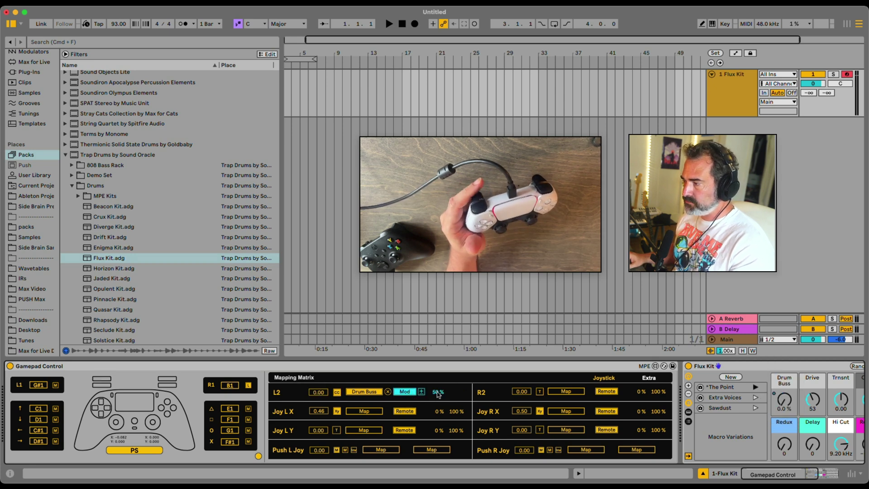
left_click_drag(436, 392, 440, 396)
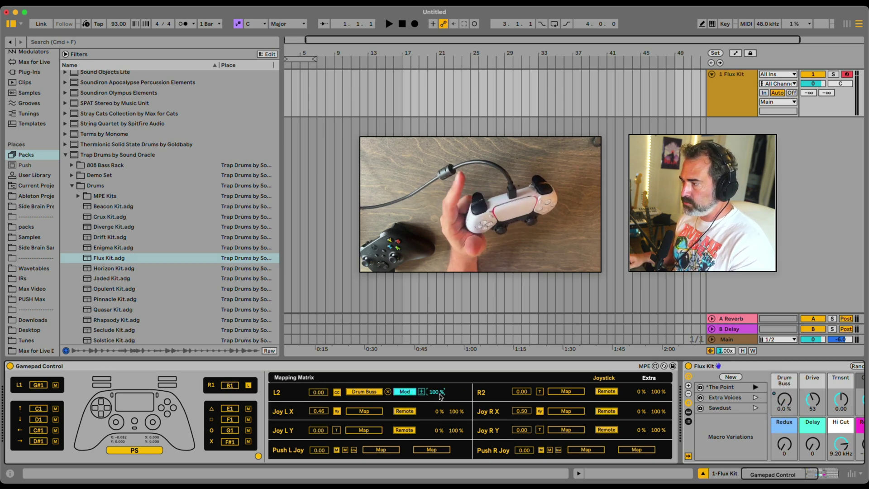
left_click(412, 390)
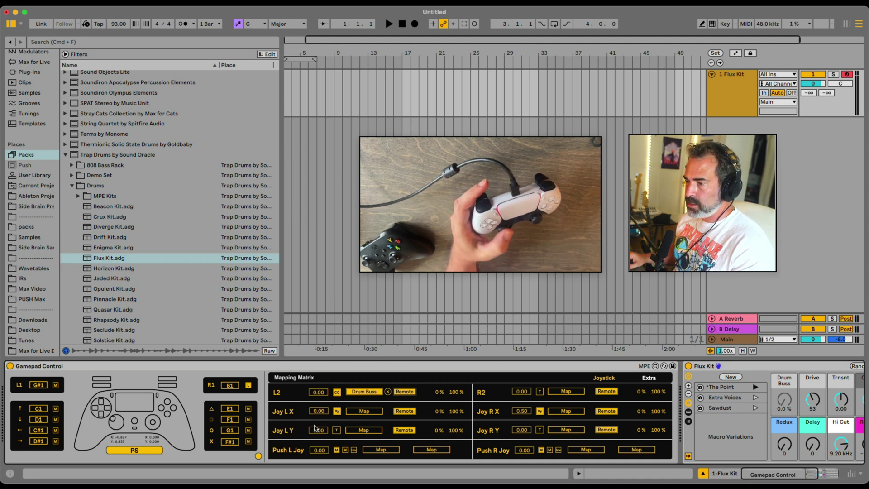
Map Joy L X to Flux Kit's Drive, set T mode, then remove the mapping
left_click(362, 410)
left_click(813, 400)
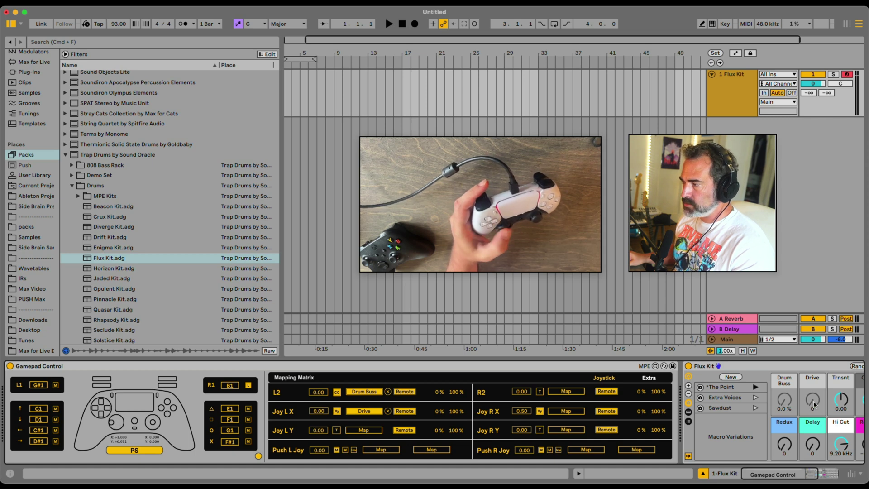
left_click(409, 412)
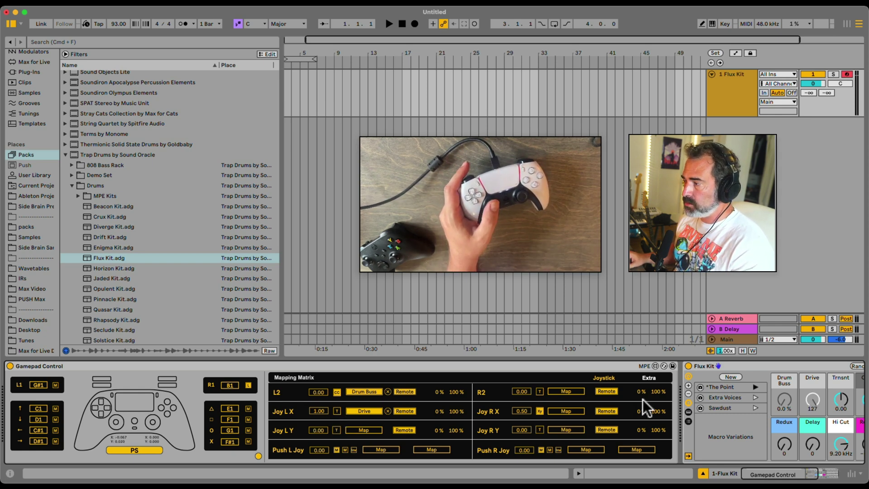
left_click(388, 410)
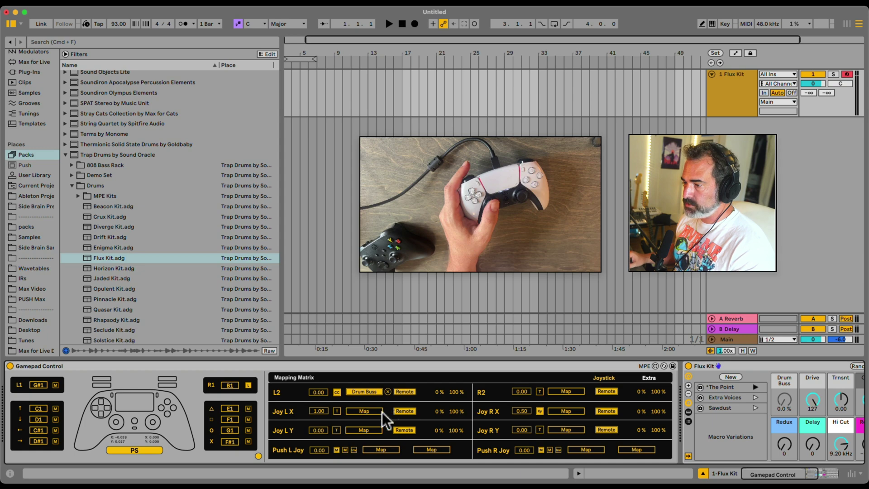
Fold Flux Kit and add Beat Repeat in Insert mode with Chance at 0 %
double_click(718, 365)
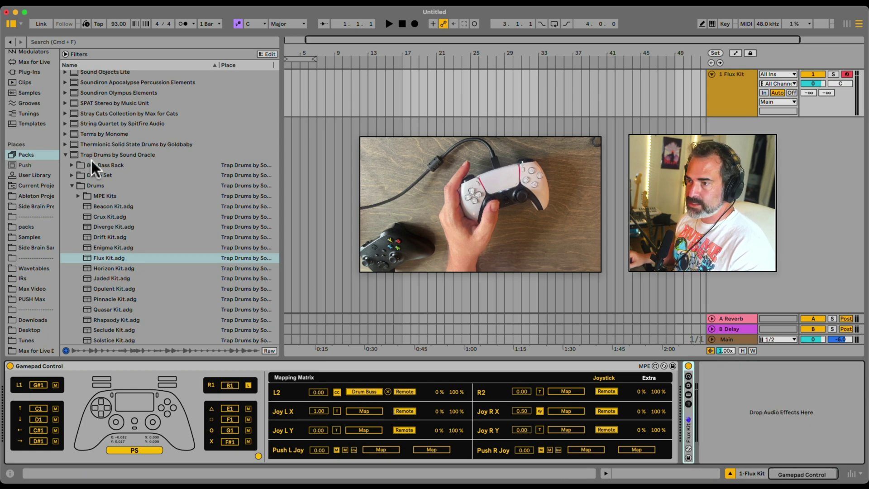
scroll(63, 130, "up", 5)
scroll(36, 103, "up", 3)
left_click(34, 107)
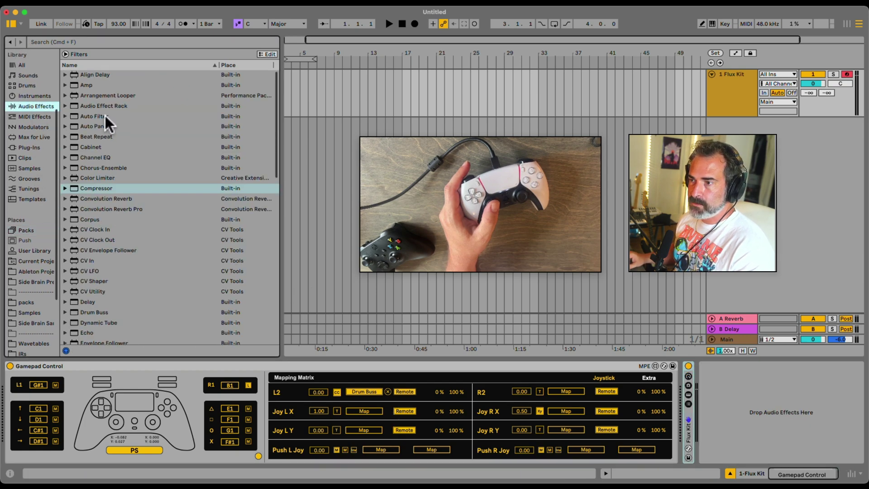
double_click(107, 136)
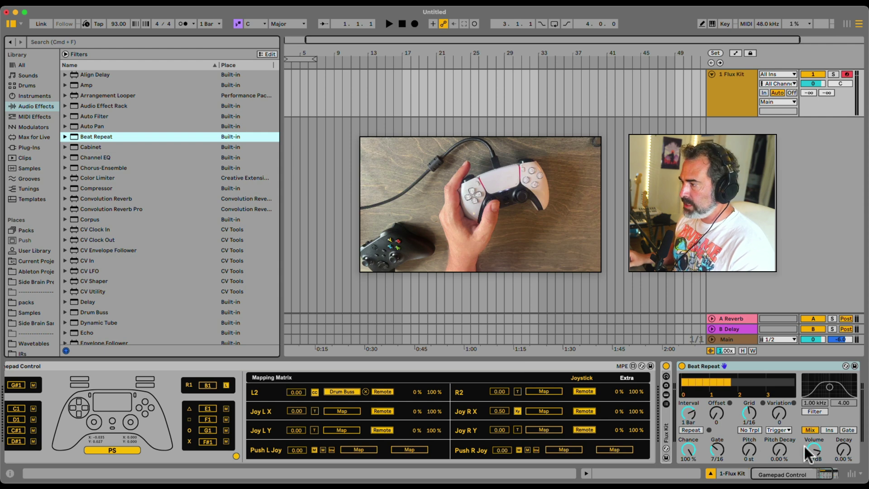
left_click(828, 430)
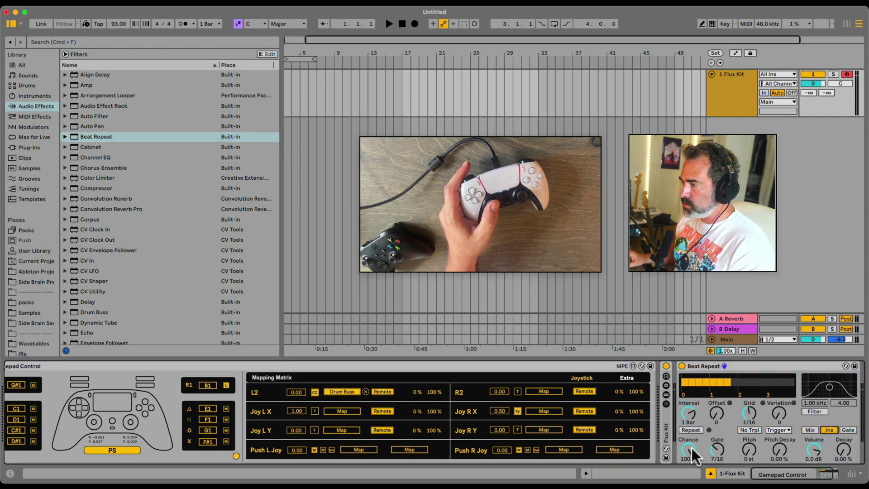
left_click_drag(689, 450, 688, 475)
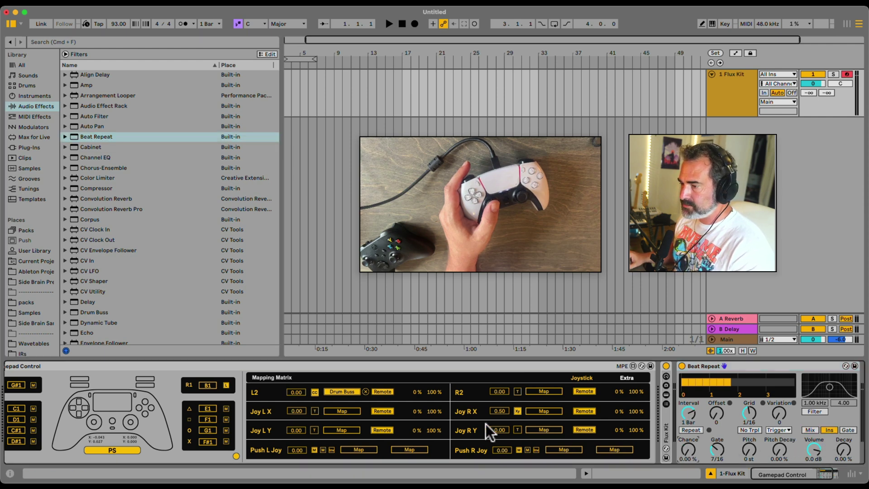
Map Joy L X to Beat Repeat's Filter Freq (filter on) and Joy L Y to Repeat
left_click(315, 411)
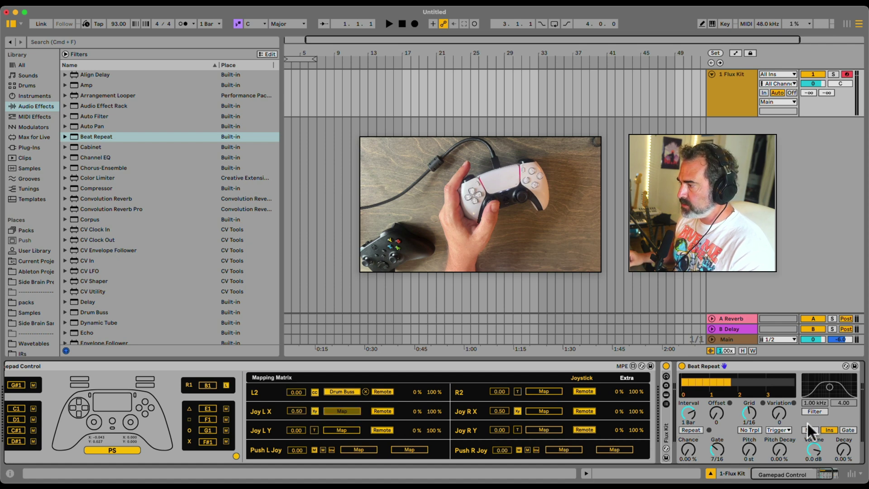
left_click(812, 403)
left_click(813, 410)
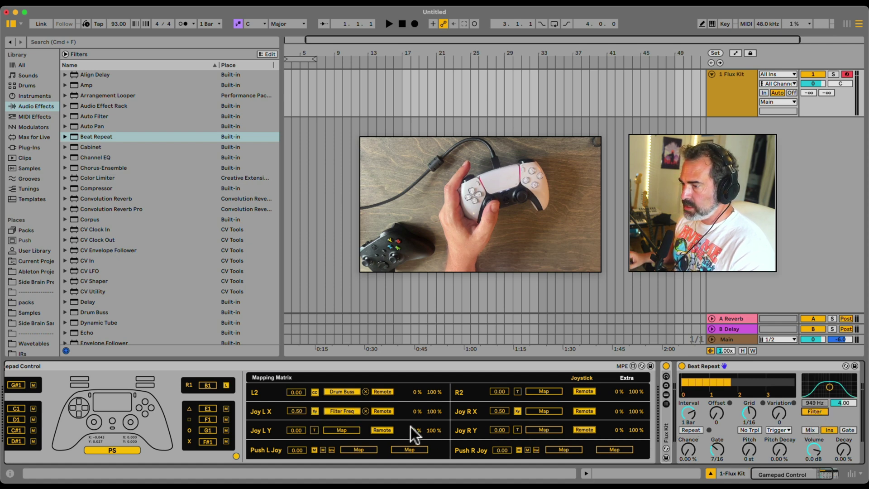
left_click(330, 428)
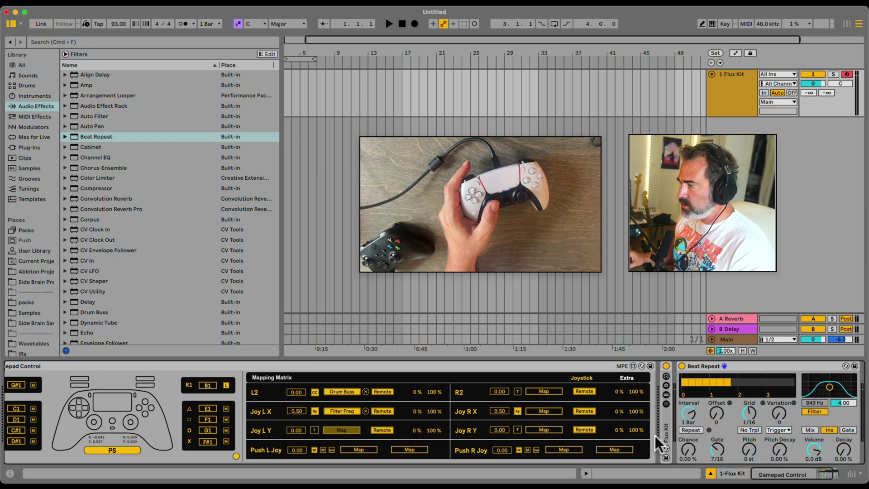
left_click(690, 430)
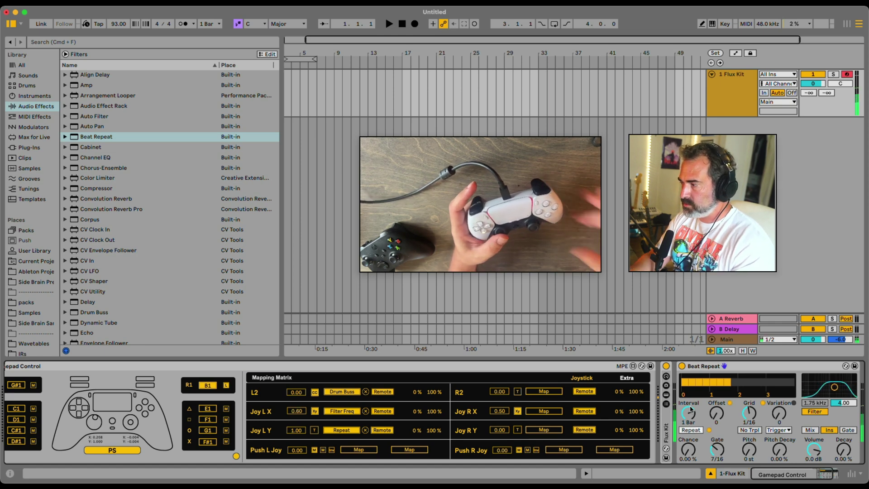
Raise Beat Repeat's grid variation, enable No Triplets, then clear both left-stick mappings
left_click_drag(778, 413, 778, 398)
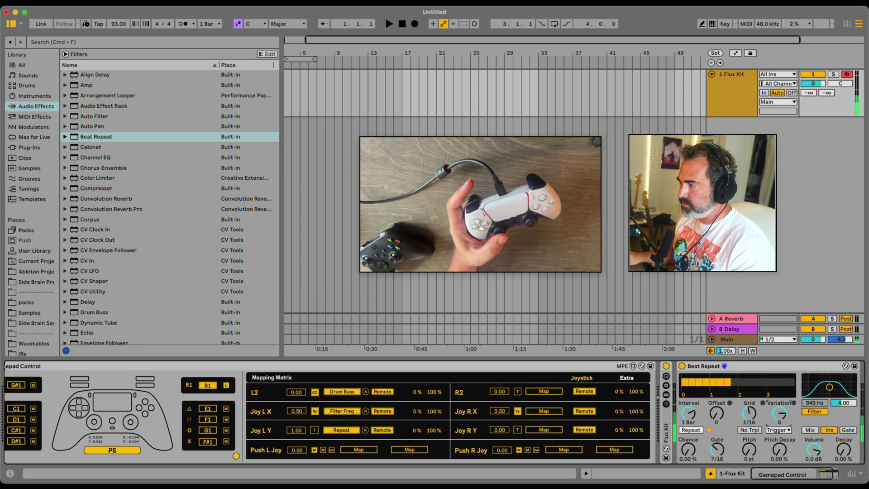
left_click(755, 429)
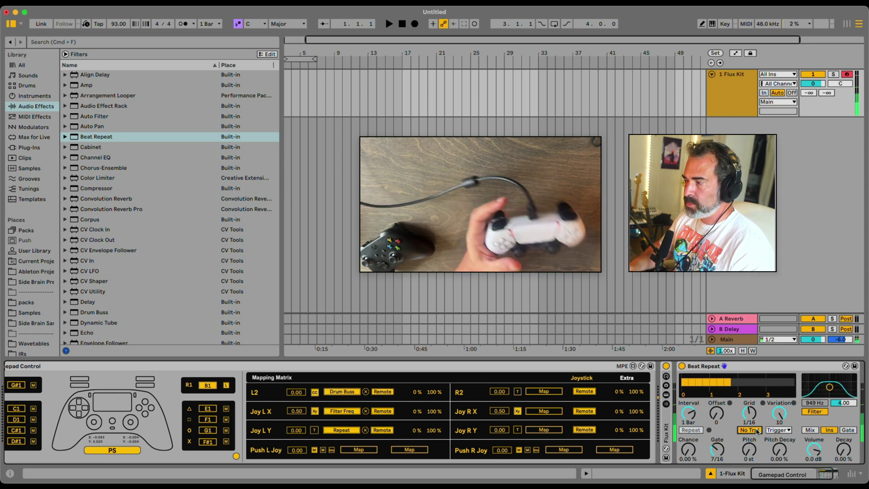
left_click(366, 430)
left_click(364, 411)
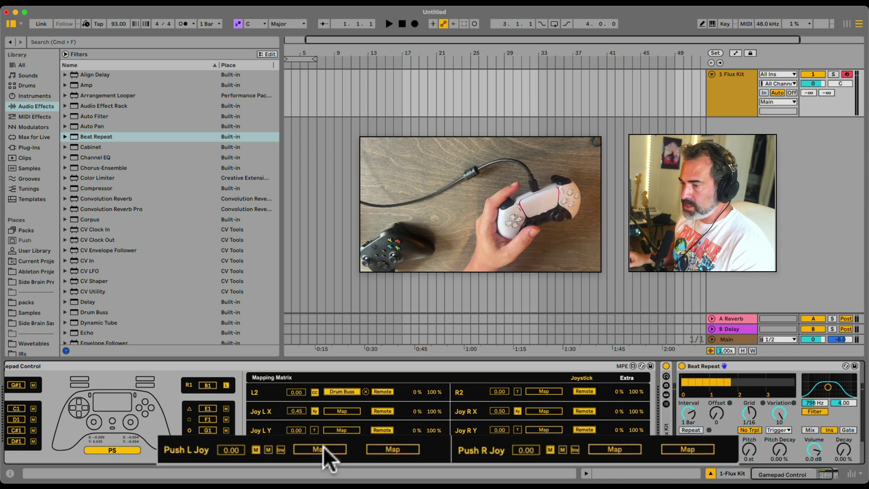
Set Push L Joy to T toggle mode with Inv enabled, after trying N mode
left_click(256, 449)
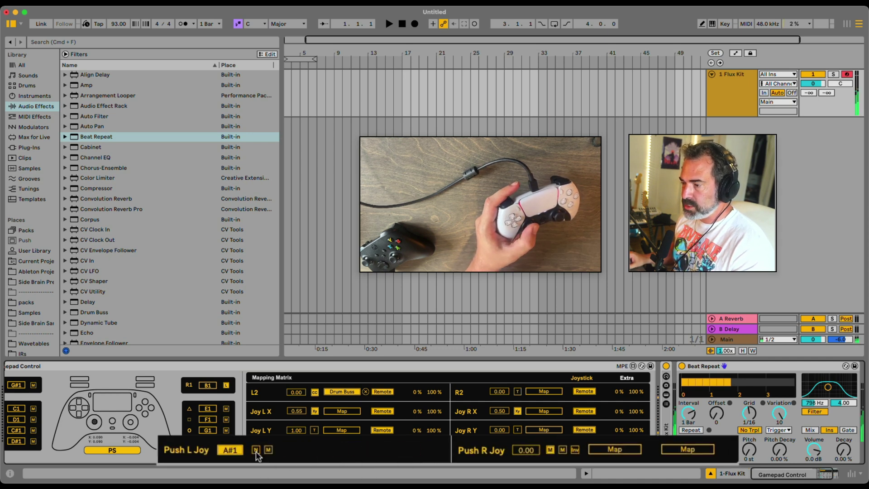
left_click(256, 451)
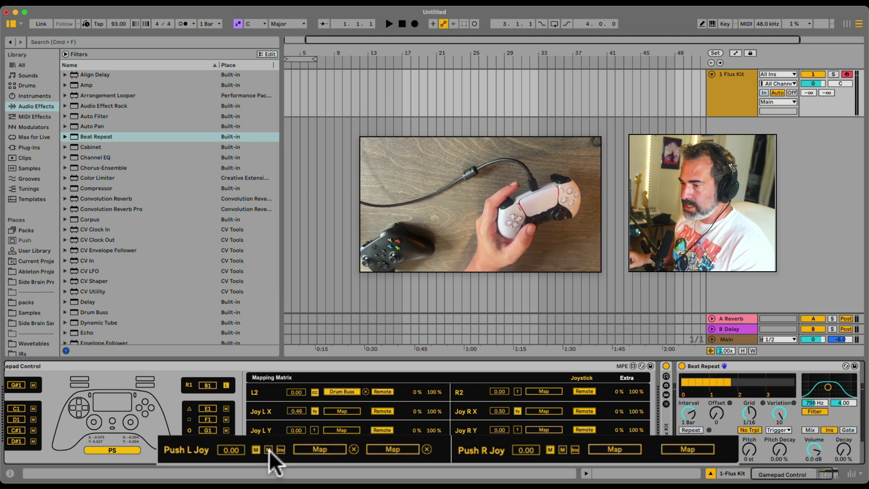
left_click(269, 449)
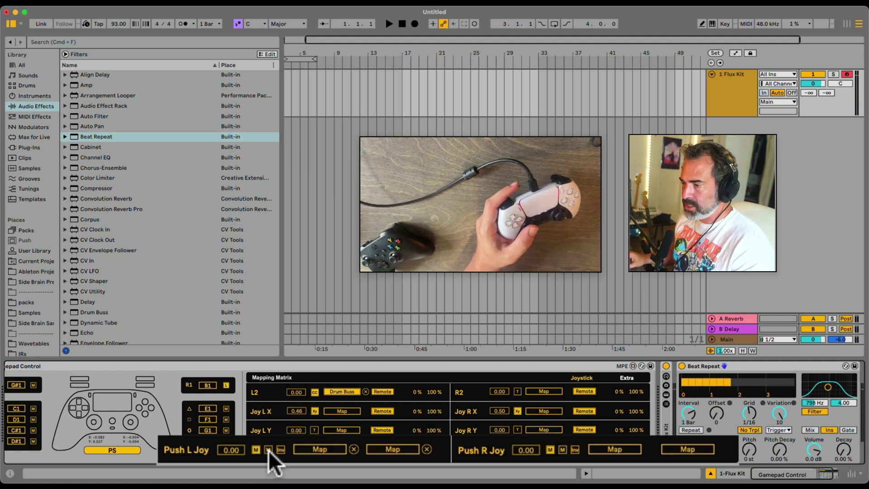
left_click(280, 450)
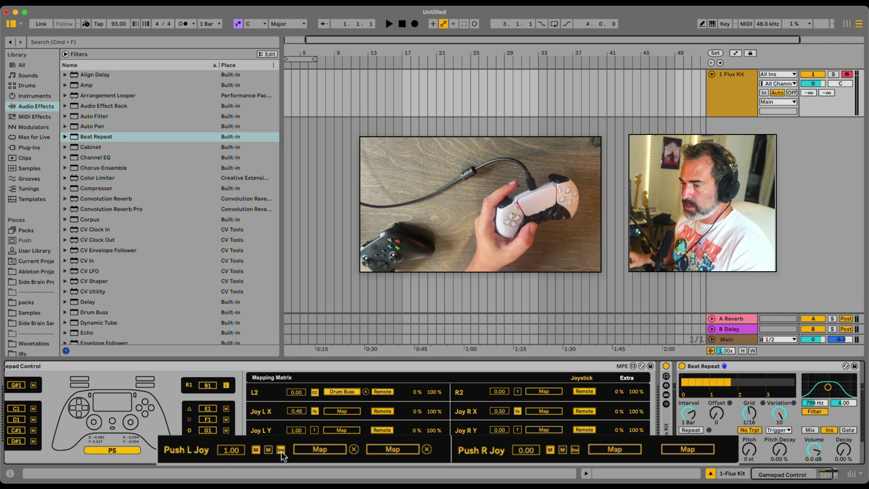
Map Push L Joy to Beat Repeat's Offset, then disable Inv and clear the mapping
left_click(314, 448)
left_click(719, 413)
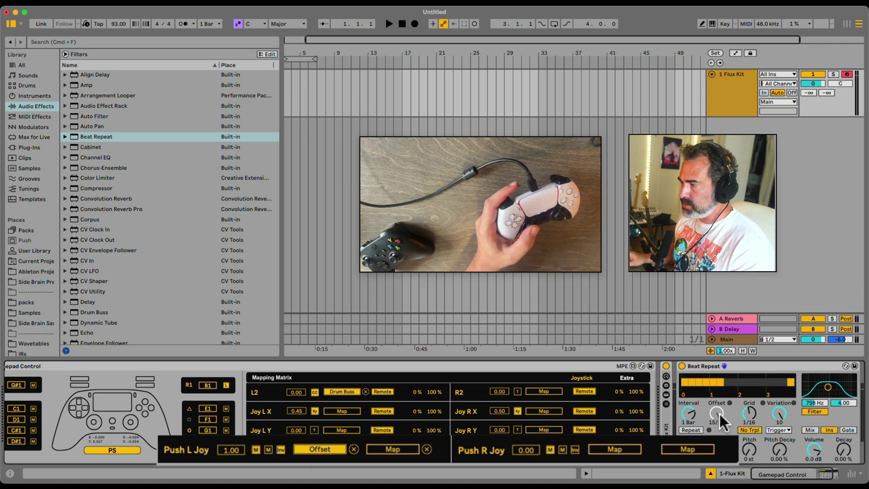
left_click(285, 449)
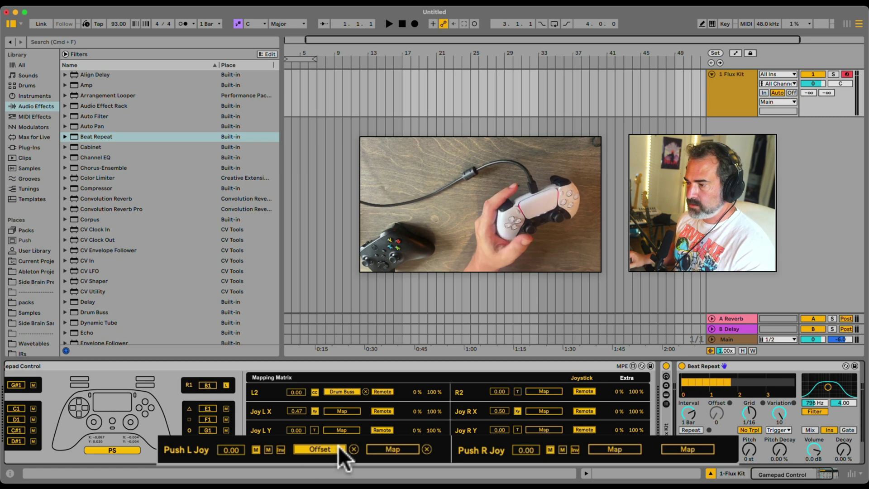
left_click(354, 449)
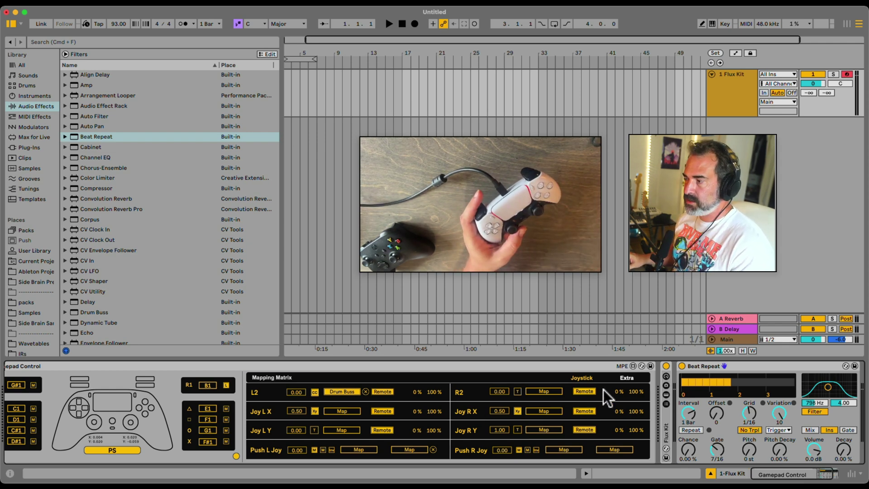
Show the mapping matrix's Extra page with touchpad, gyro and button rows
left_click(621, 378)
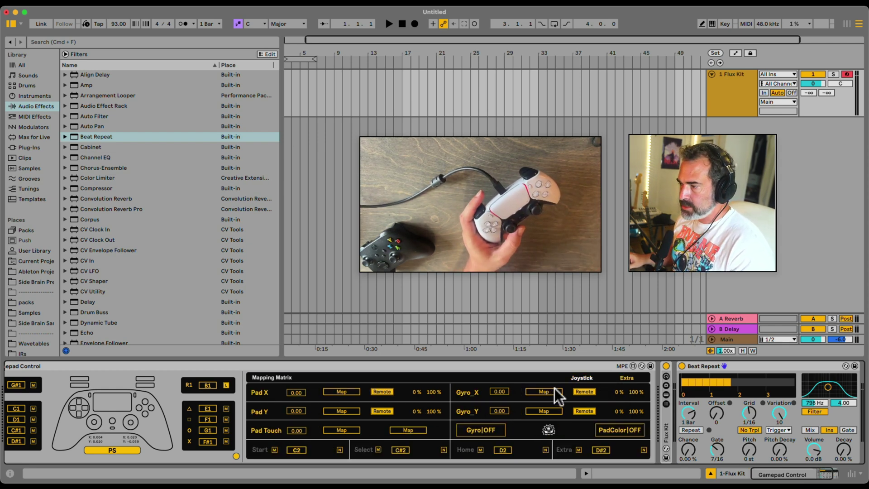
left_click(582, 378)
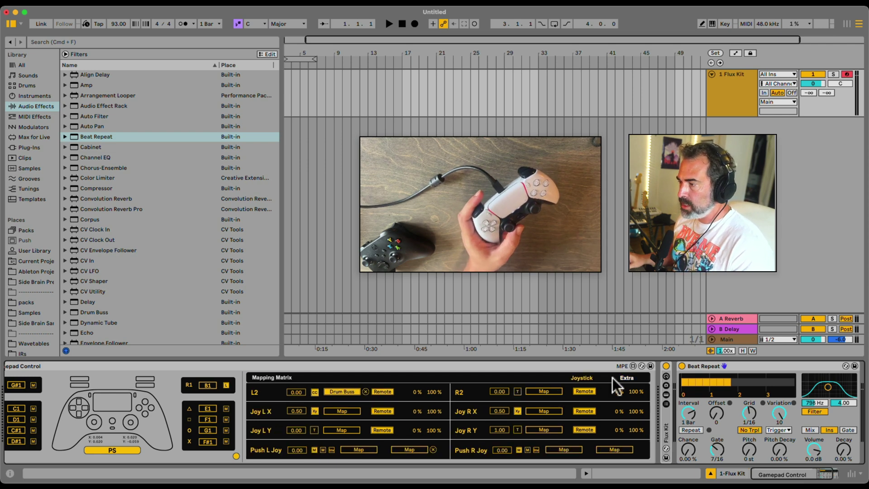
left_click(625, 377)
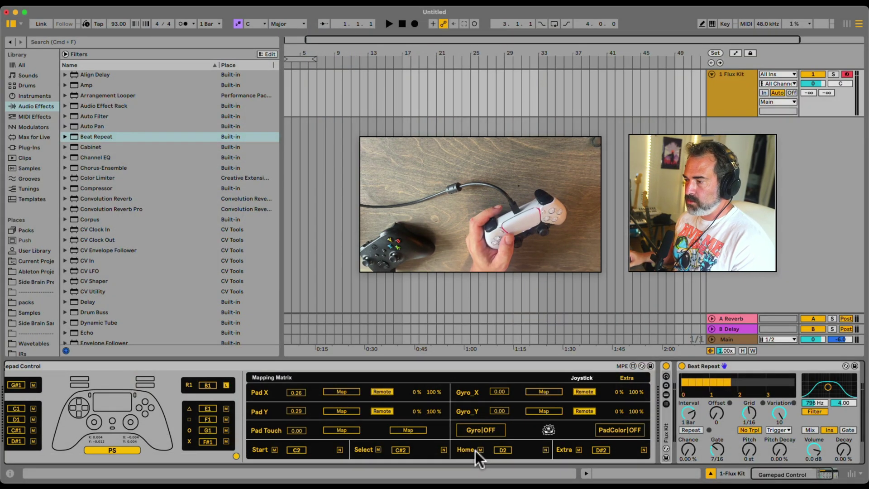
Toggle Home to parameter mode and back to note D2, then change Start's mode
left_click(545, 450)
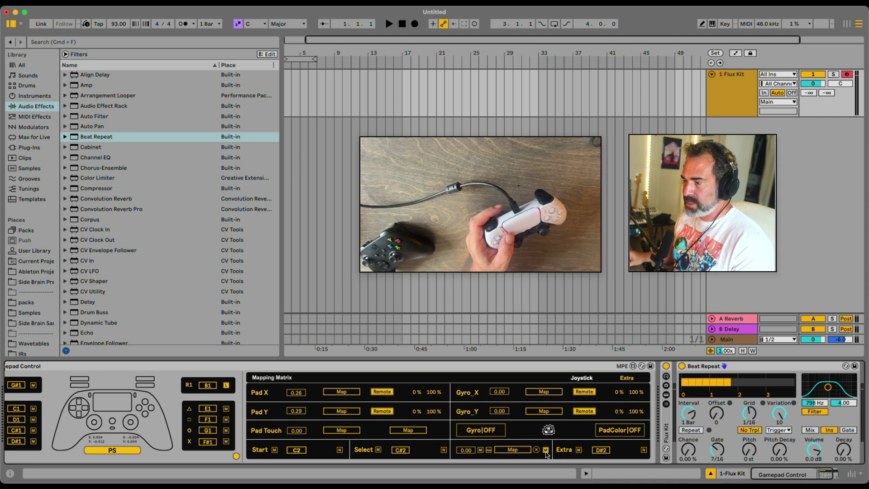
left_click(546, 451)
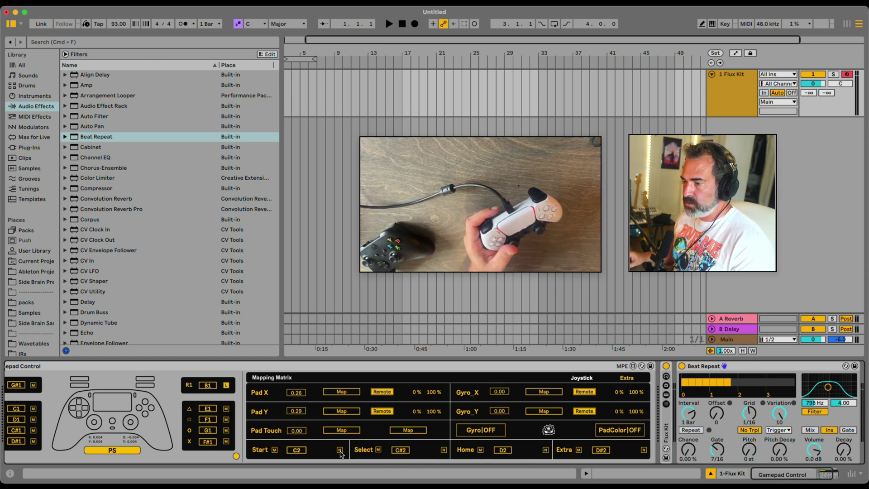
left_click(275, 449)
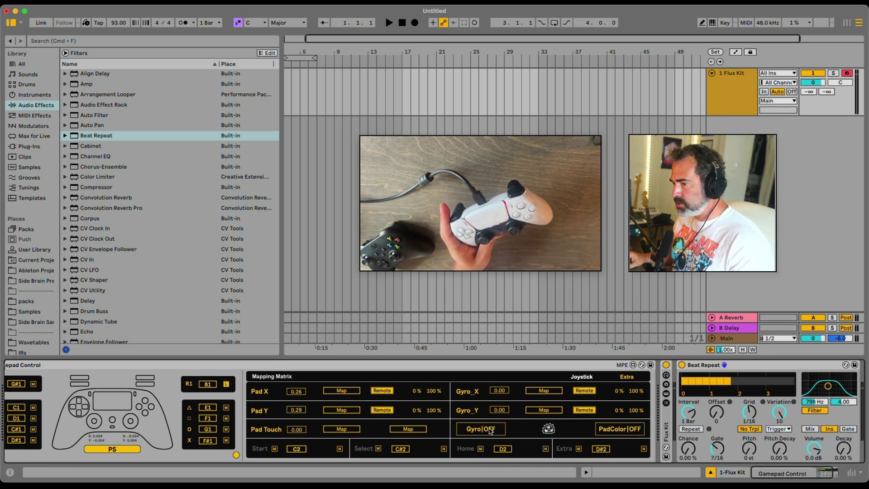
Enable Gyro, map Gyro X to Beat Repeat Offset and Gyro Y to Grid, leaving PadColor off
left_click(490, 431)
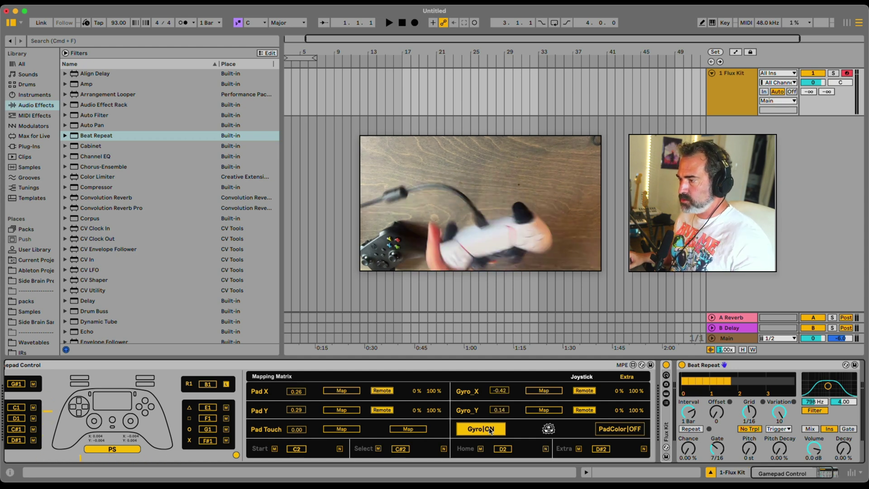
left_click(536, 389)
left_click(722, 409)
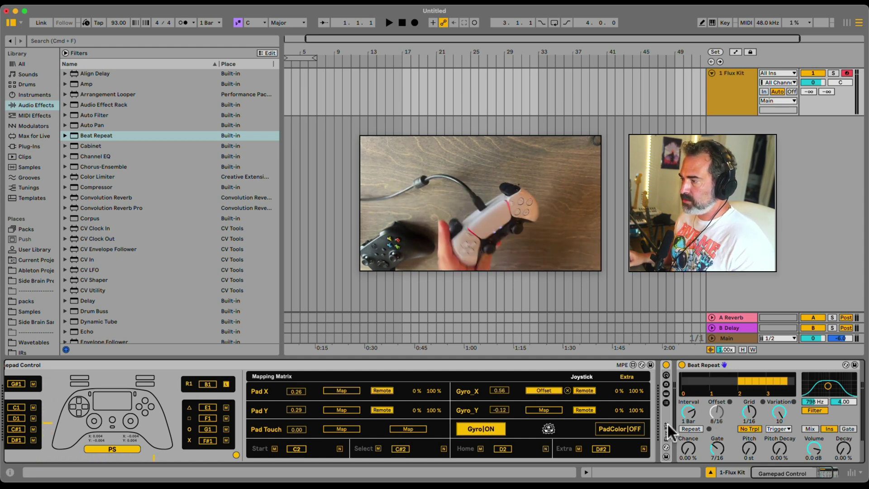
left_click(543, 410)
left_click(749, 412)
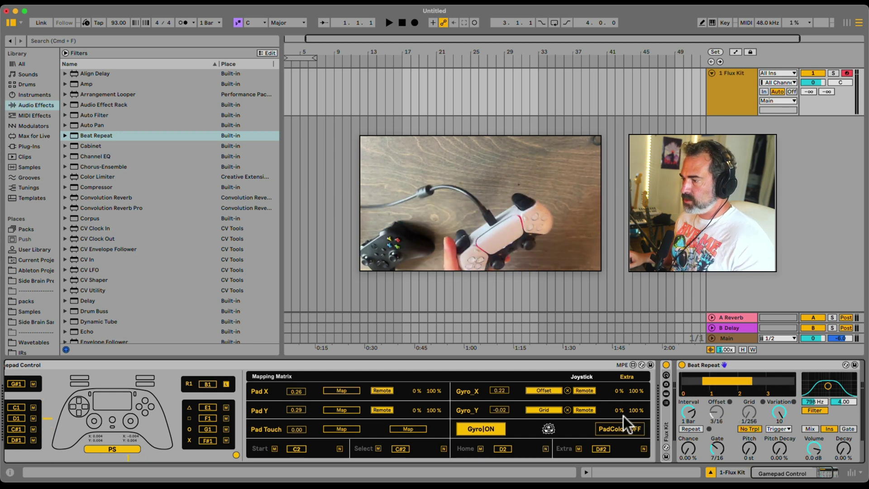
left_click(609, 424)
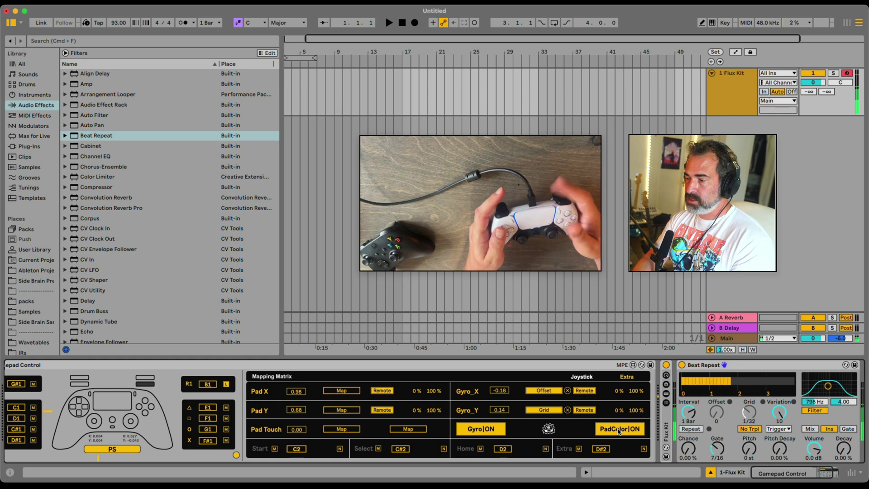
left_click(617, 428)
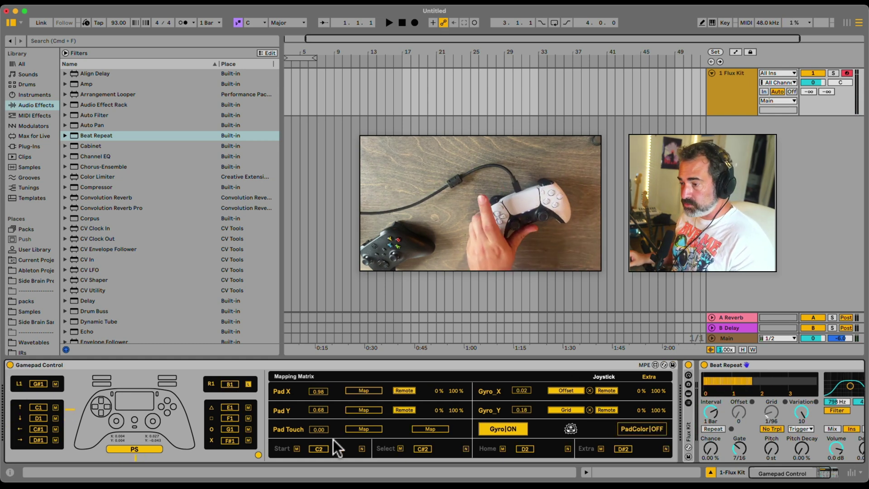
Collapse the mapping matrix, then load Gamepad Control.als from the Max for Live Gamepad Control Project folder
left_click(258, 454)
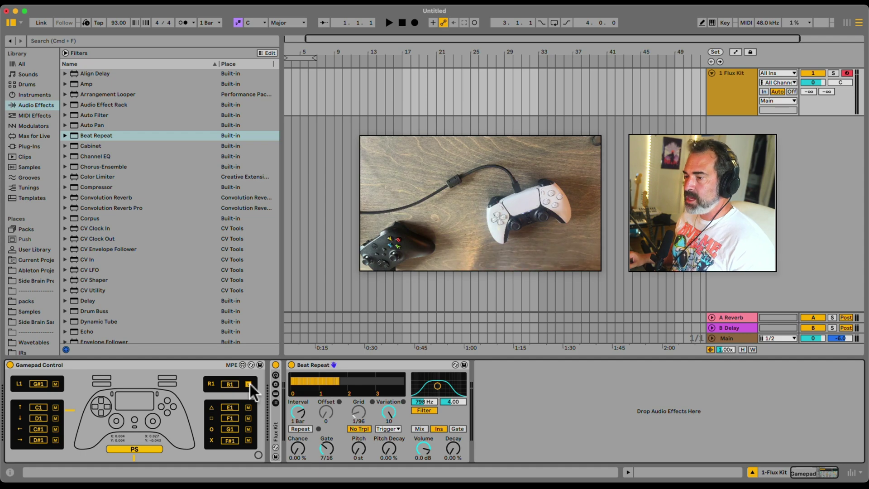
scroll(27, 295, "down", 5)
left_click(26, 340)
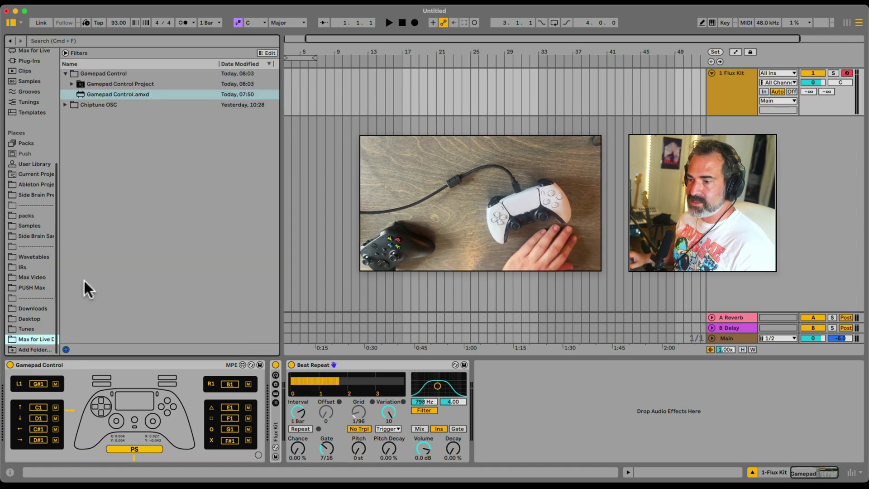
left_click(71, 84)
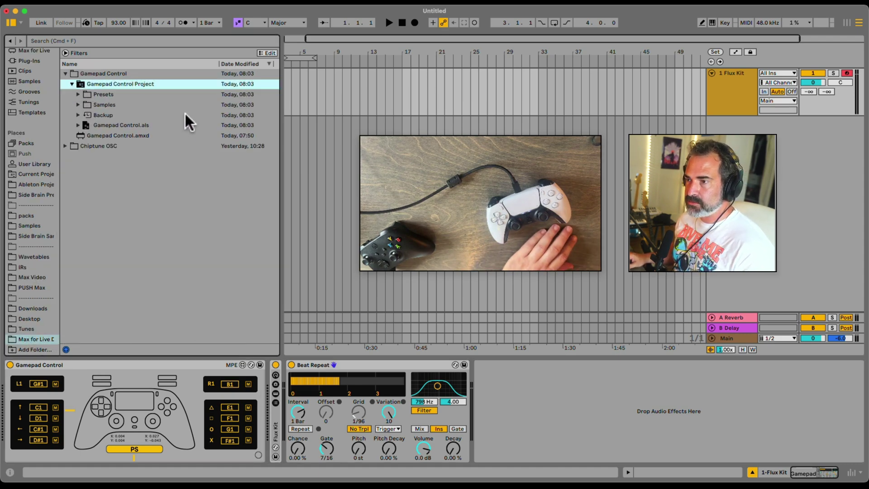
double_click(185, 125)
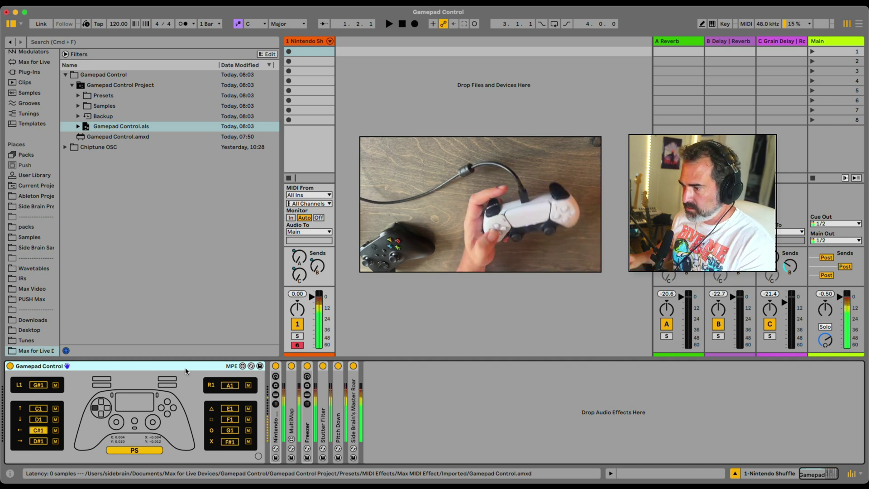
Unfold the Freezer rack into its PitchLoop89 and Dry chains and display PitchLoop89's device controls
double_click(307, 420)
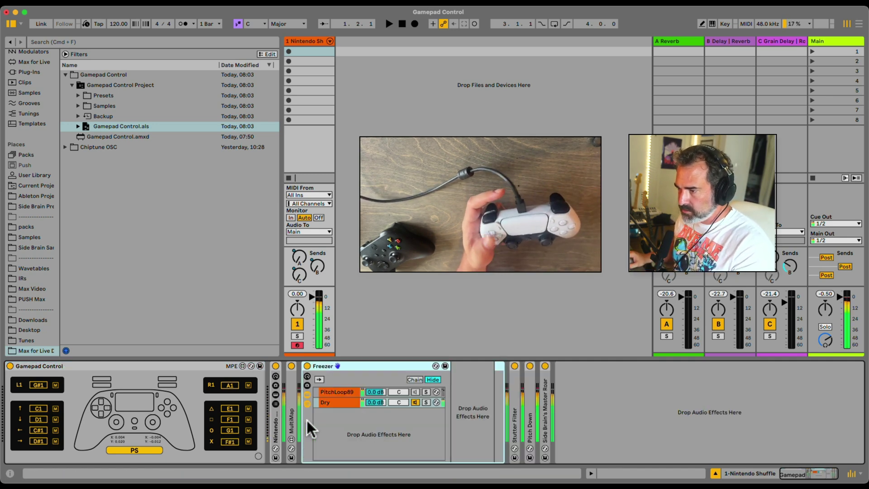
left_click(343, 391)
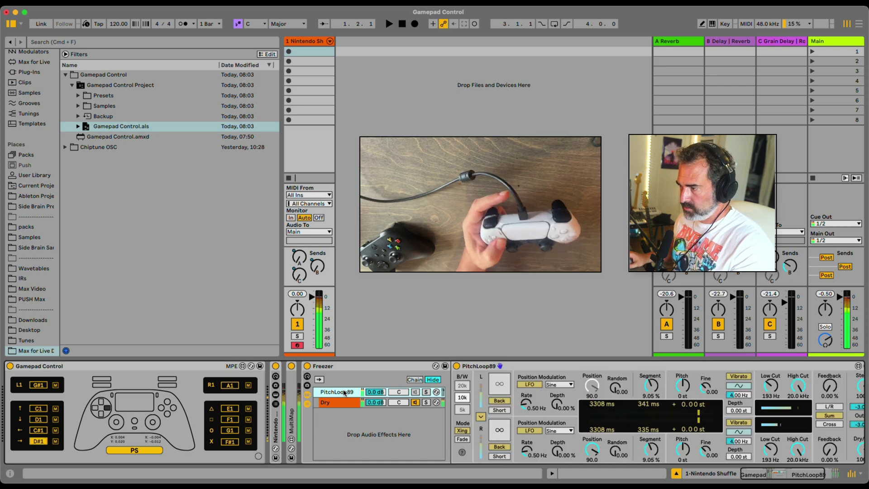